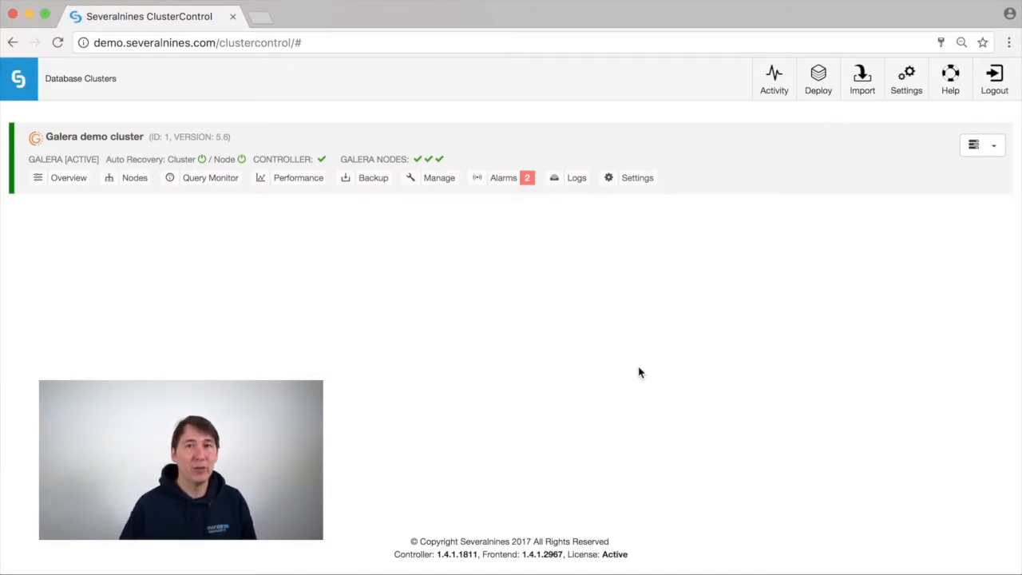
Start importing an existing MySQL Galera cluster
left_click(822, 79)
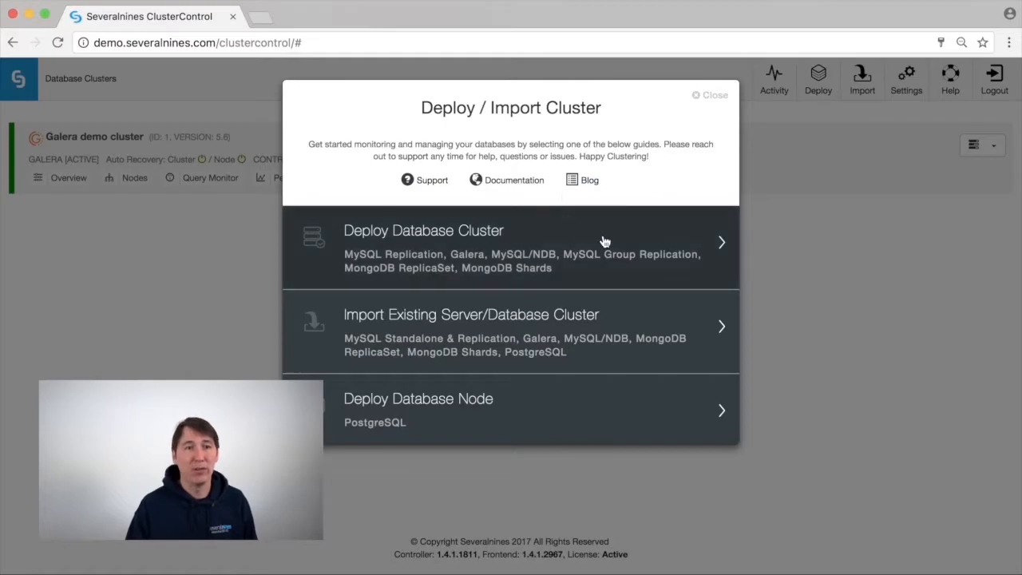
left_click(551, 332)
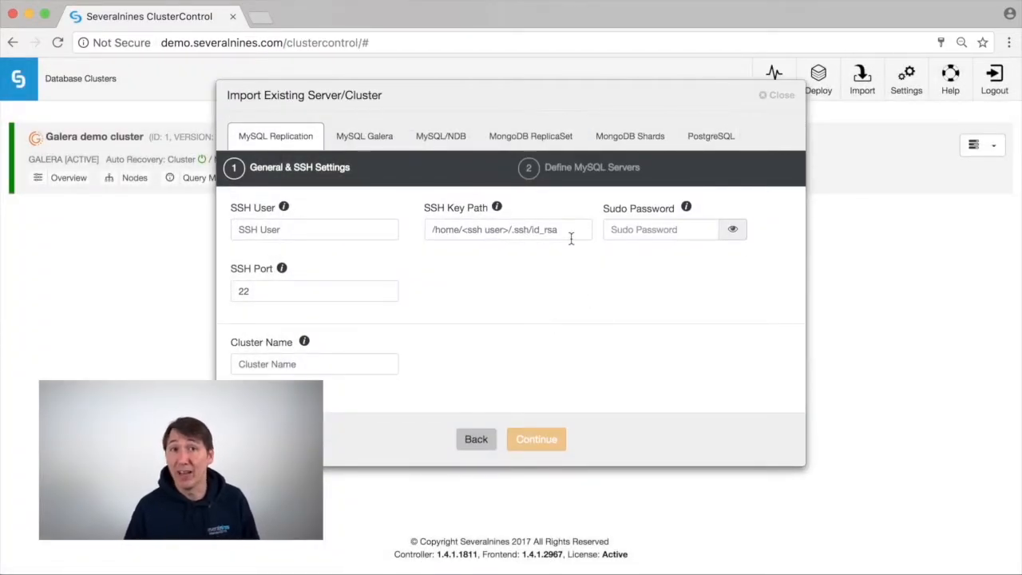
left_click(371, 136)
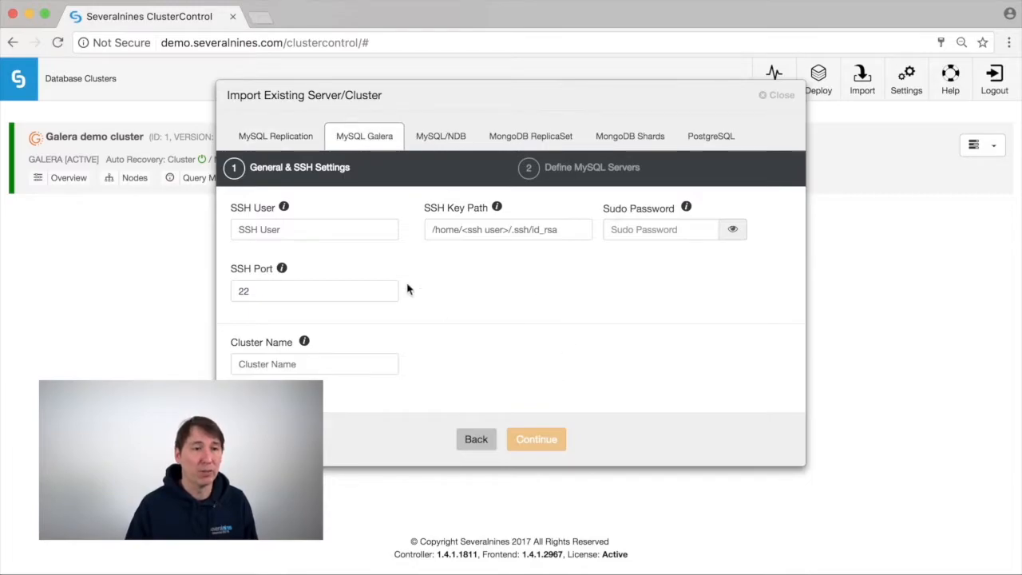
Set the import's SSH user to "user" and the cluster name to "Test", and continue to the MySQL server definition
left_click(356, 233)
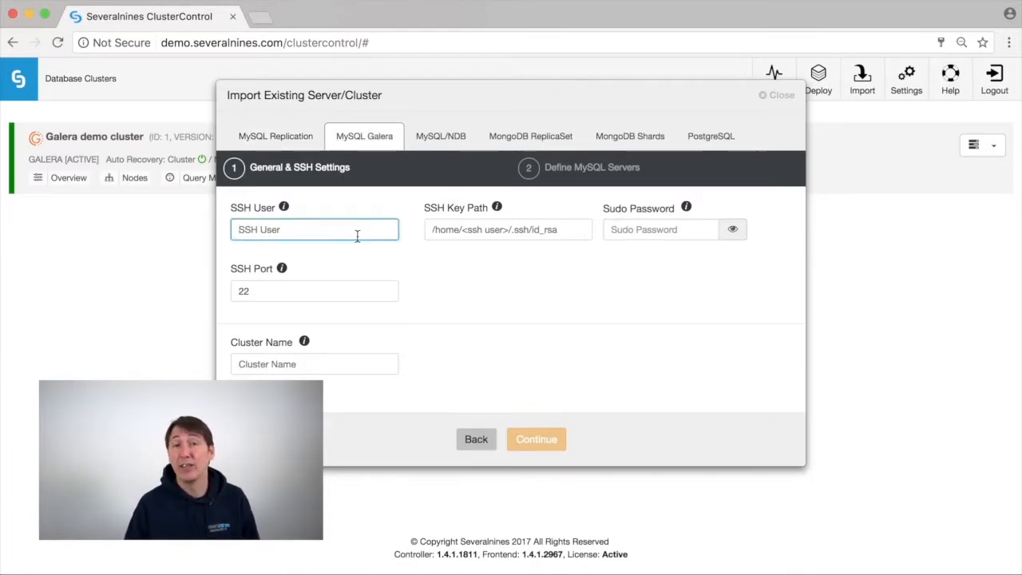
type("user")
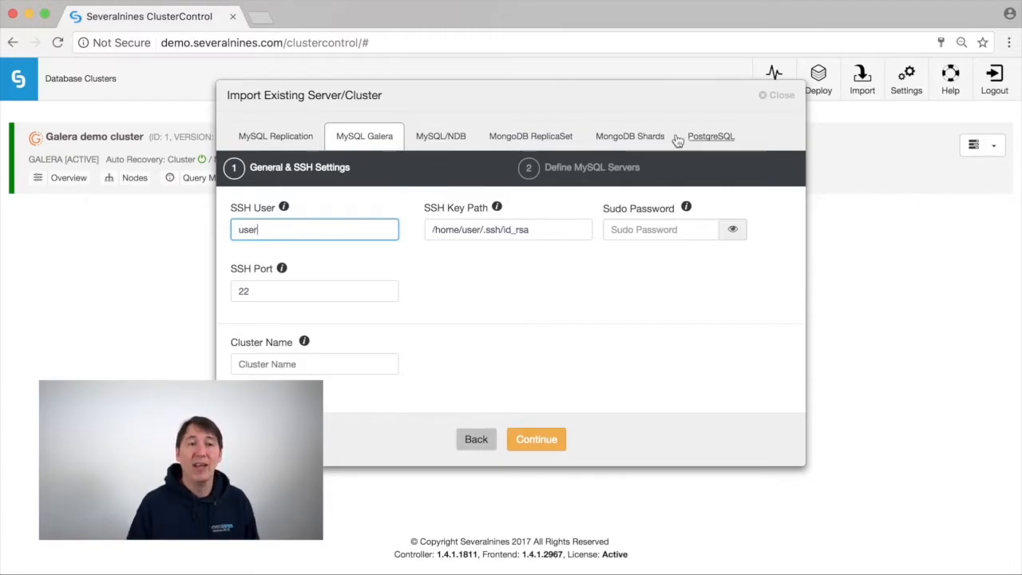
left_click(657, 233)
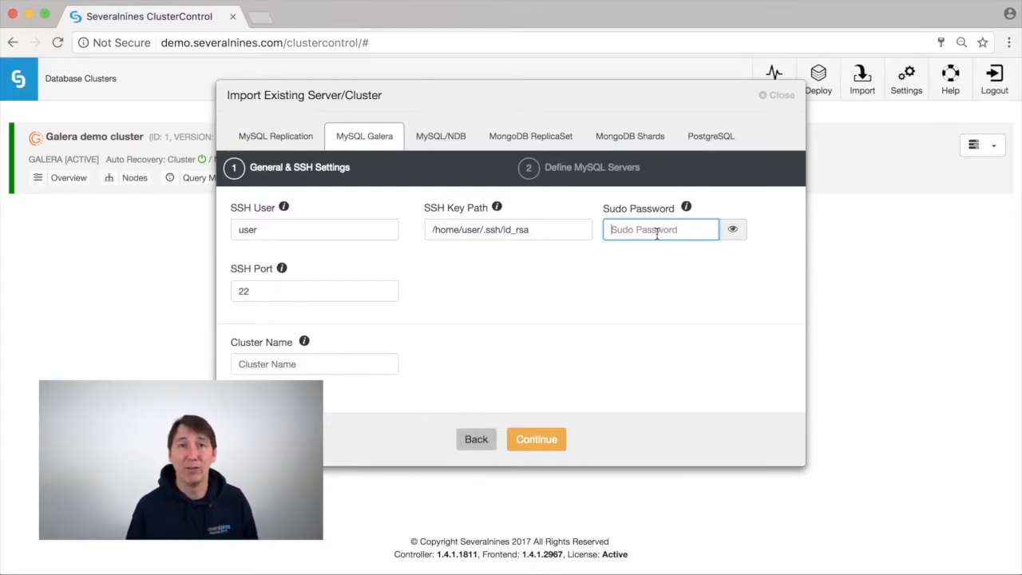
left_click(316, 364)
type("Test")
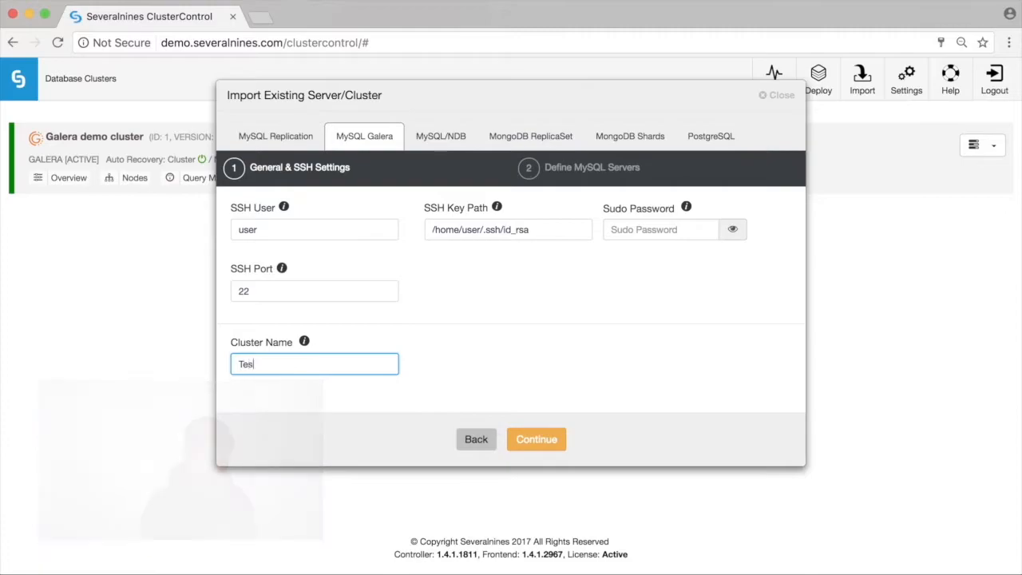
left_click(521, 440)
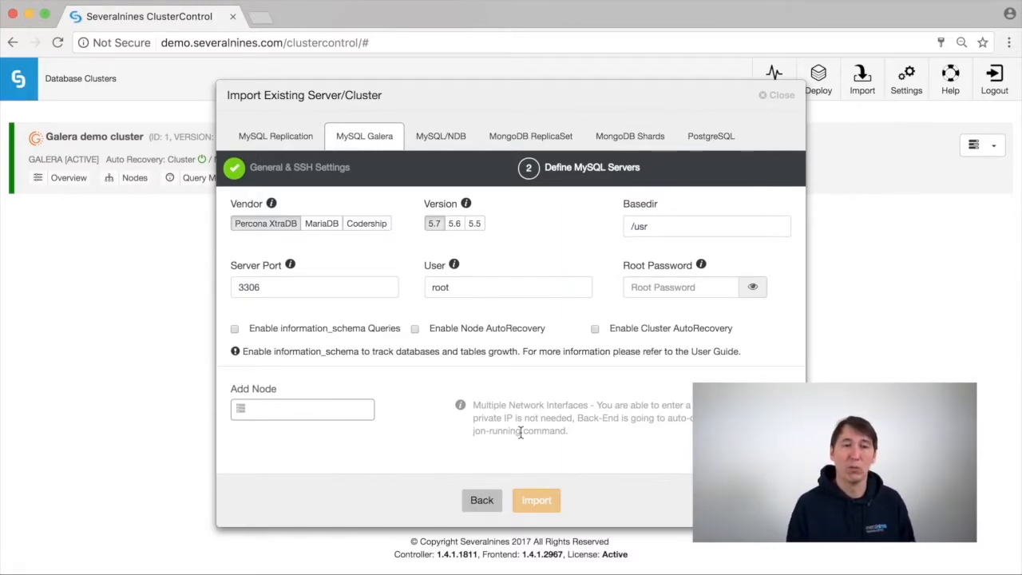
Review the database user and node entry settings for the import, and close the import wizard without importing
left_click(500, 290)
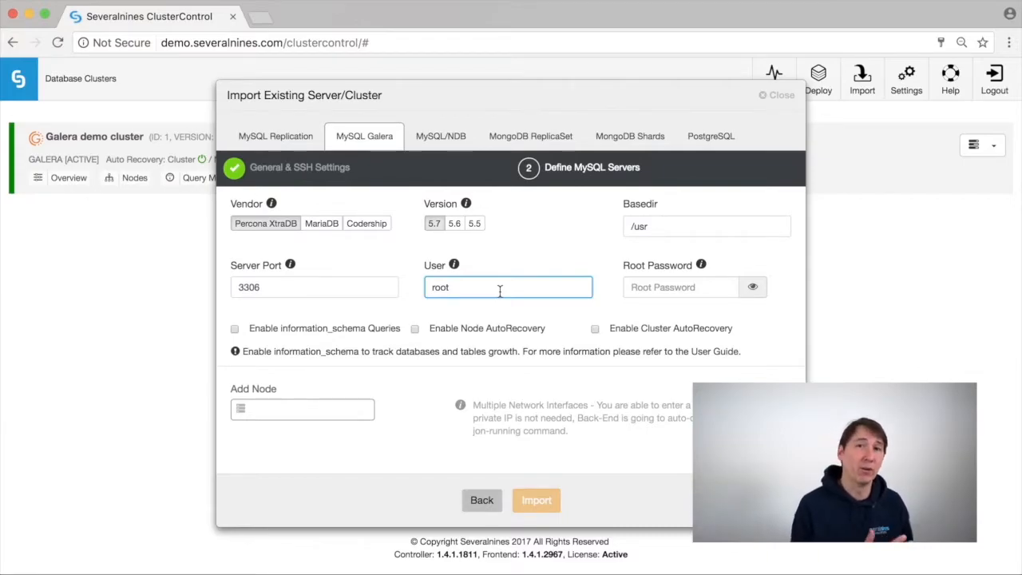
left_click(317, 407)
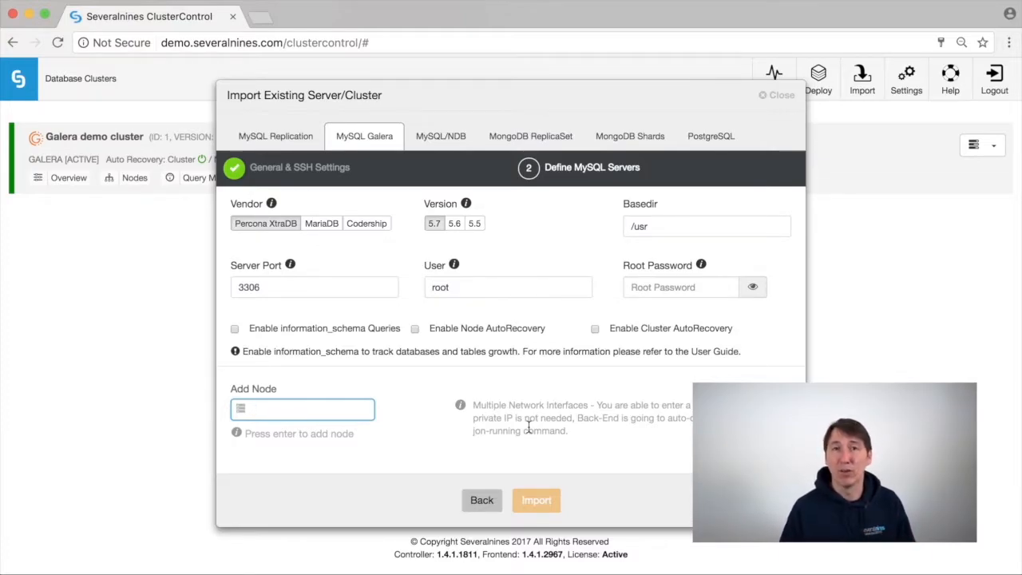
left_click(778, 95)
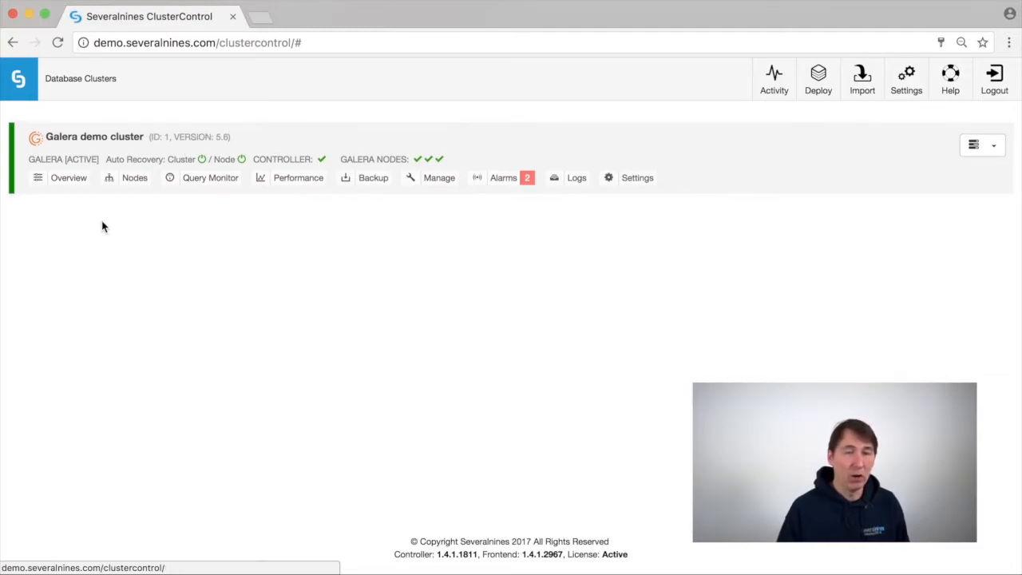
Open the Galera demo cluster's overview and examine its load graph, Galera node statistics and server statistics
left_click(69, 184)
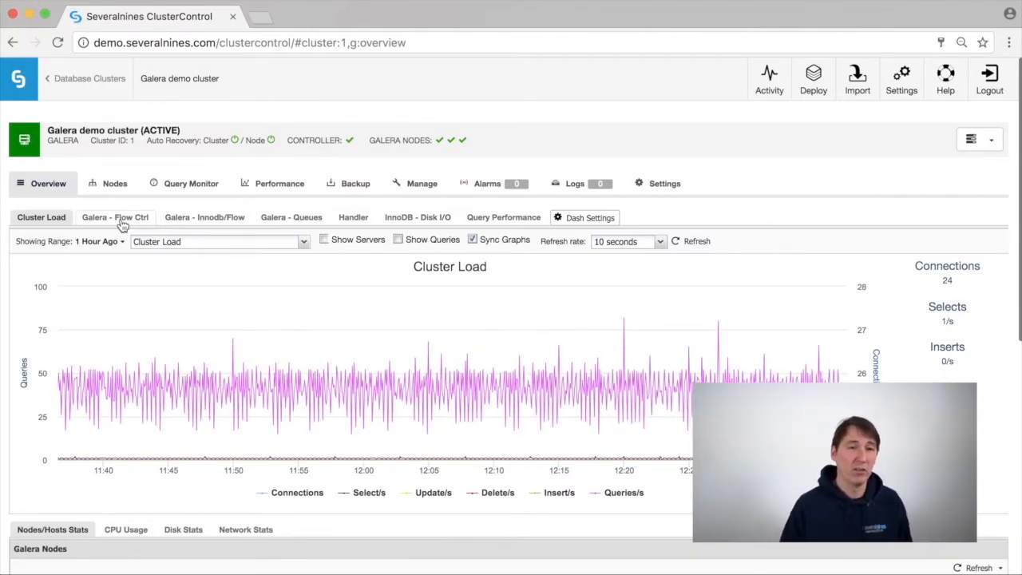
scroll(90, 184, "down", 1)
scroll(90, 183, "down", 8)
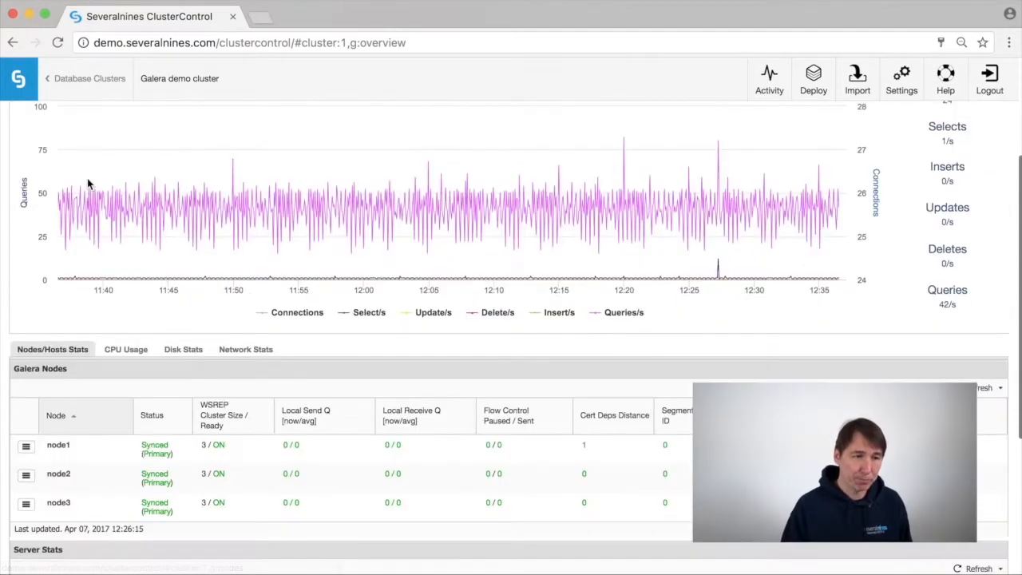
scroll(93, 248, "down", 1)
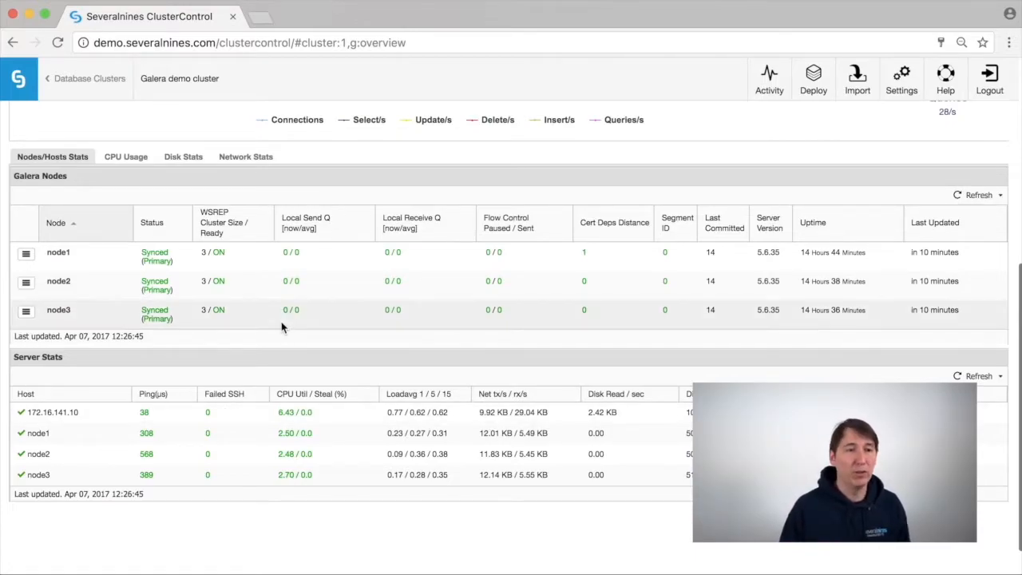
scroll(280, 338, "up", 5)
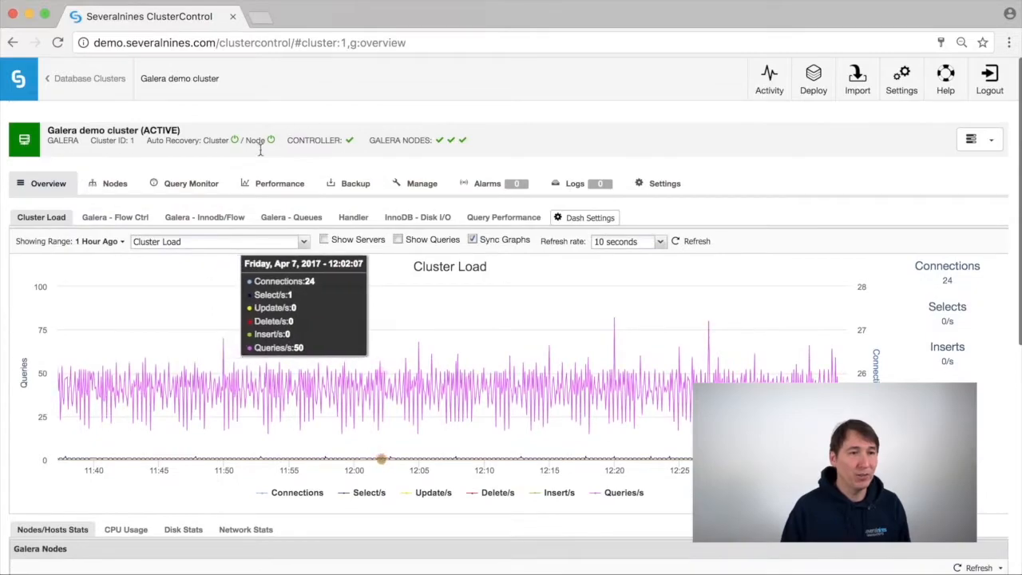
Open node1 of the cluster and review its Bootstrap Cluster options and the other available node actions without executing any
left_click(118, 190)
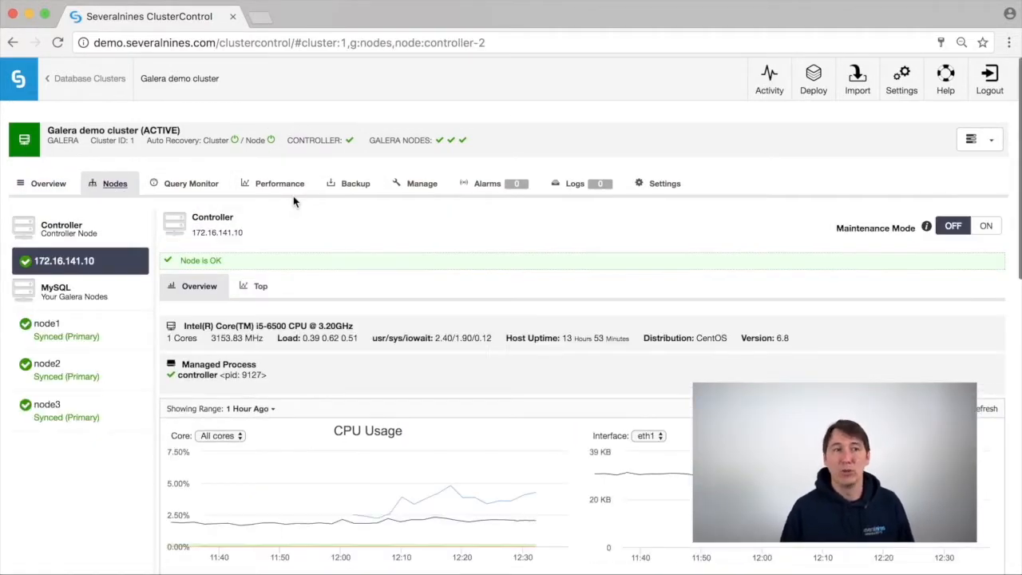
left_click(80, 345)
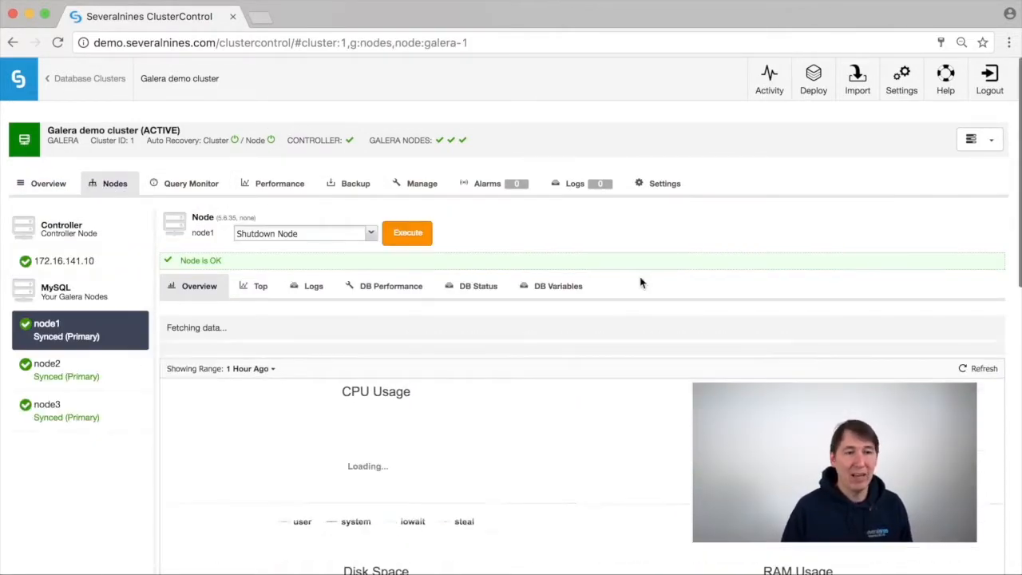
left_click(364, 232)
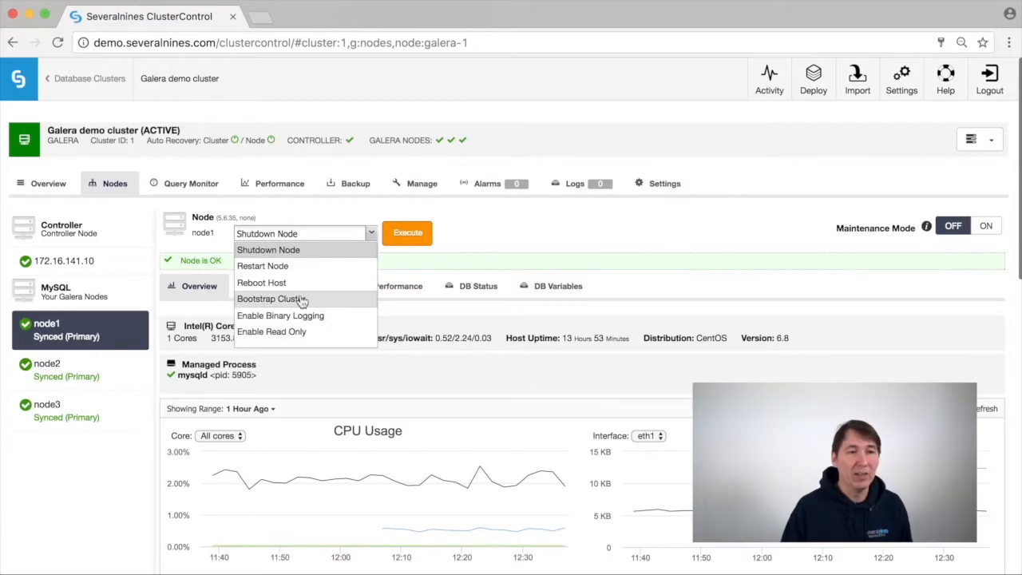
left_click(275, 299)
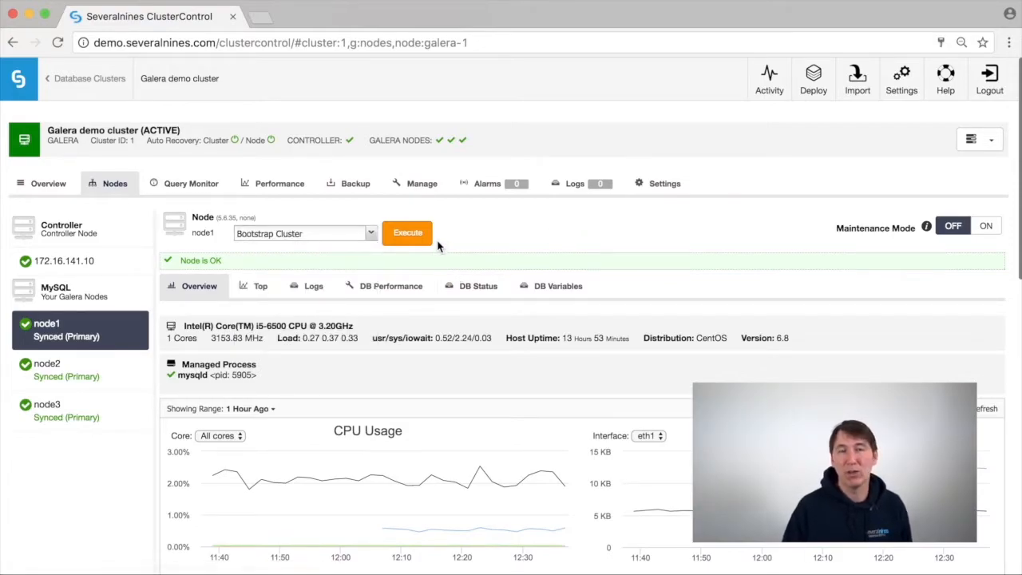
left_click(414, 239)
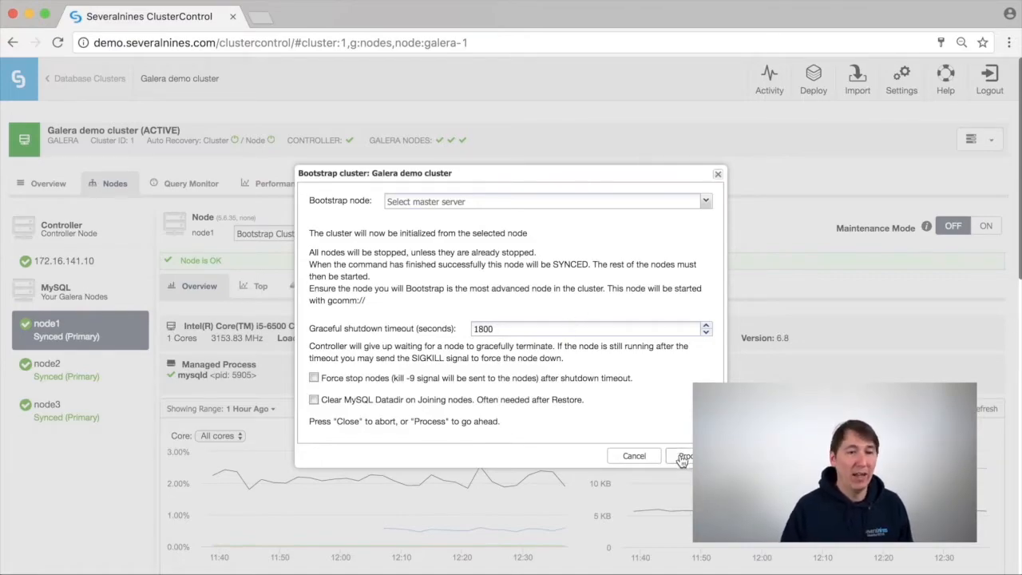
left_click(717, 173)
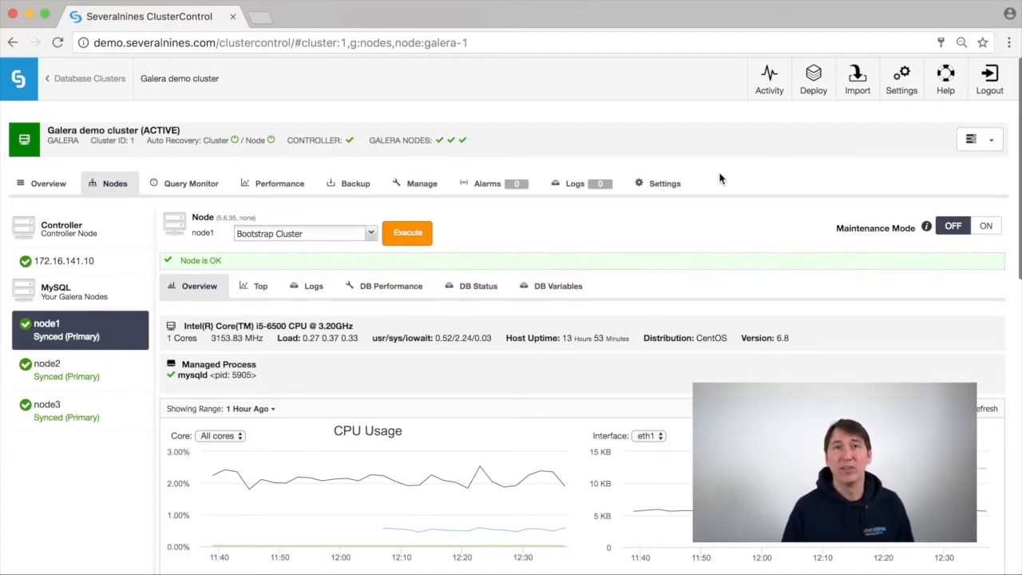
left_click(320, 233)
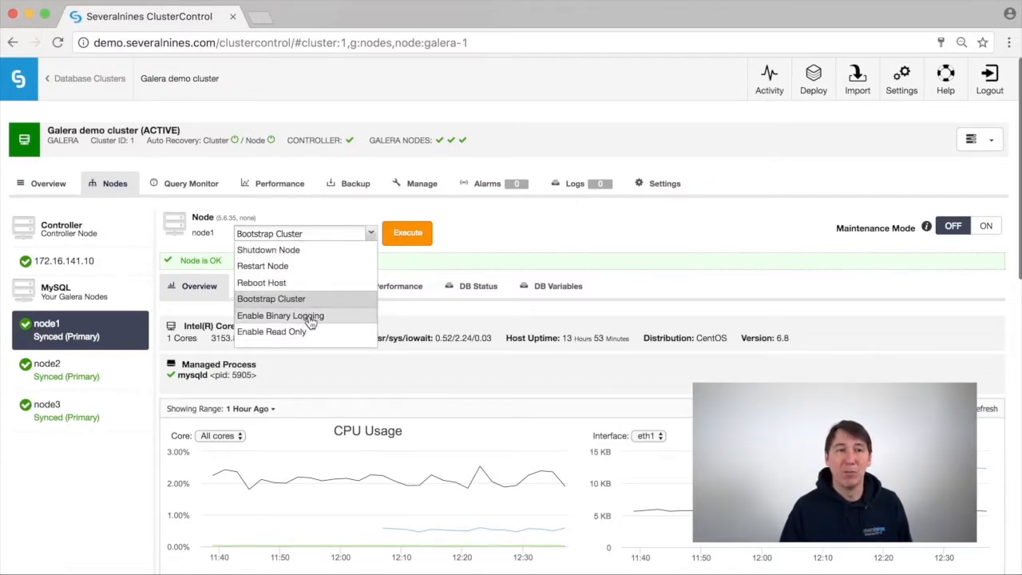
left_click(523, 249)
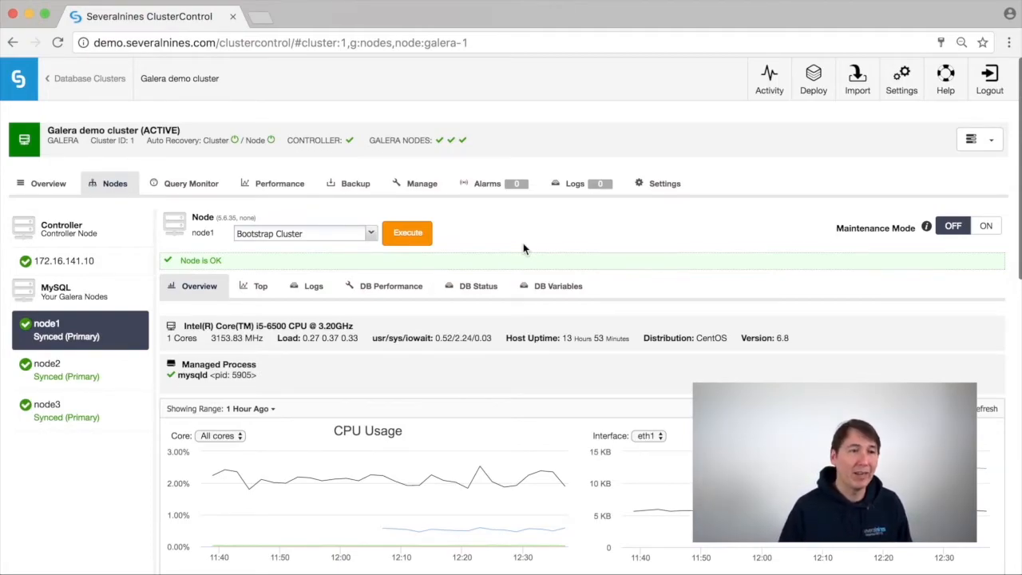
Open the cluster's performance advisors and examine the host, MySQL, connection and Galera advisor results
mouse_move(265, 190)
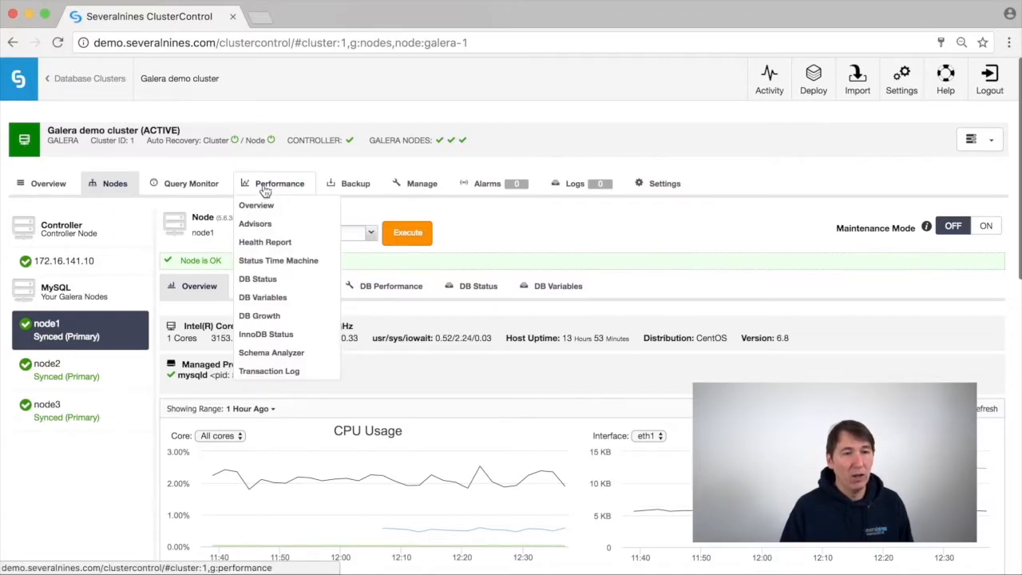
left_click(267, 226)
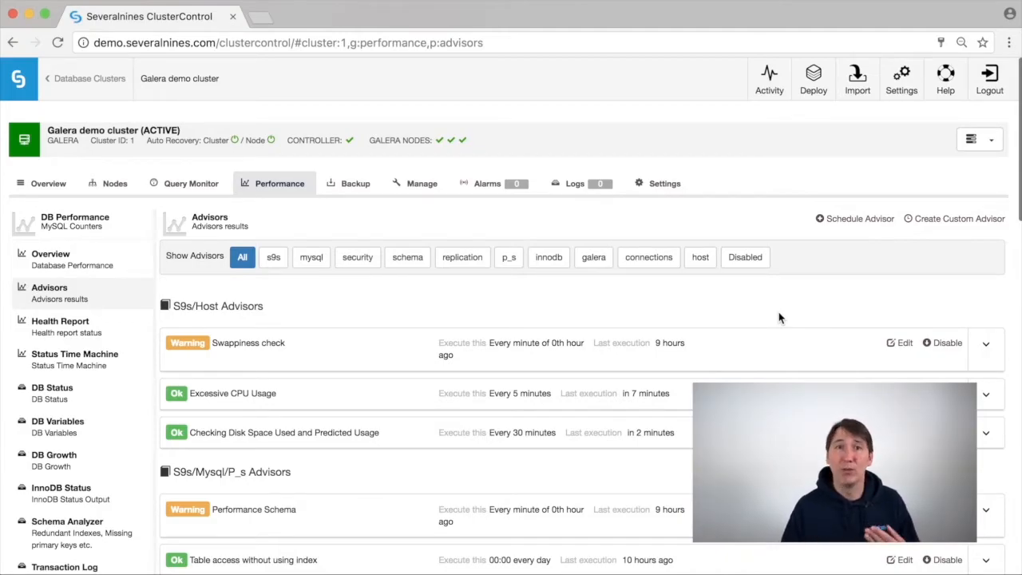
scroll(532, 372, "down", 5)
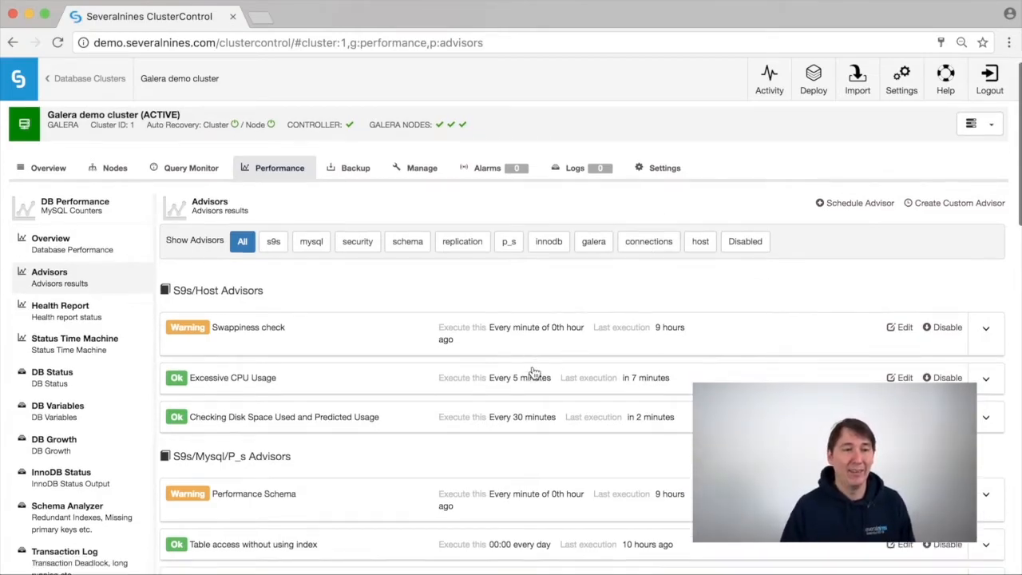
scroll(532, 377, "down", 8)
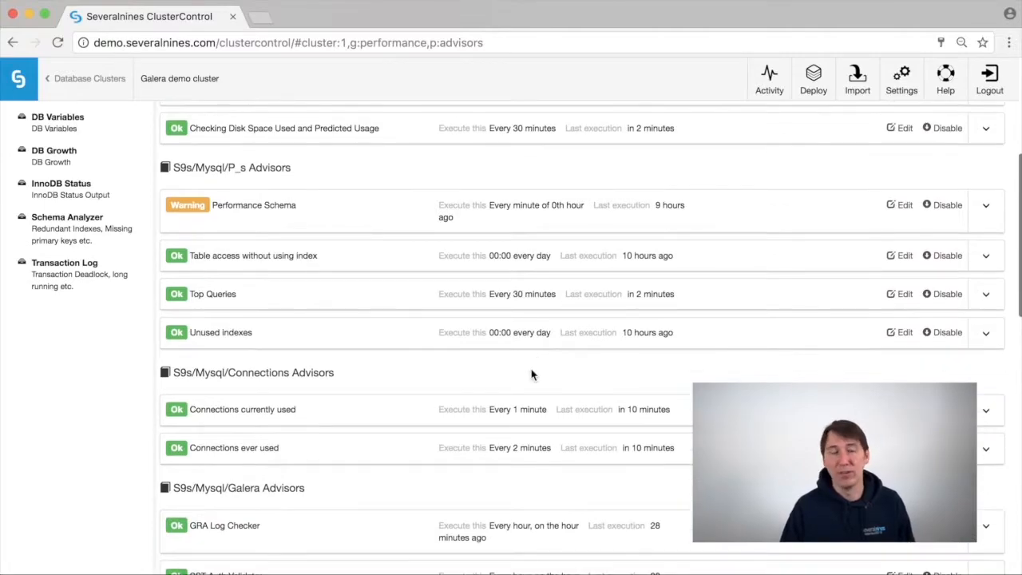
scroll(532, 377, "down", 1)
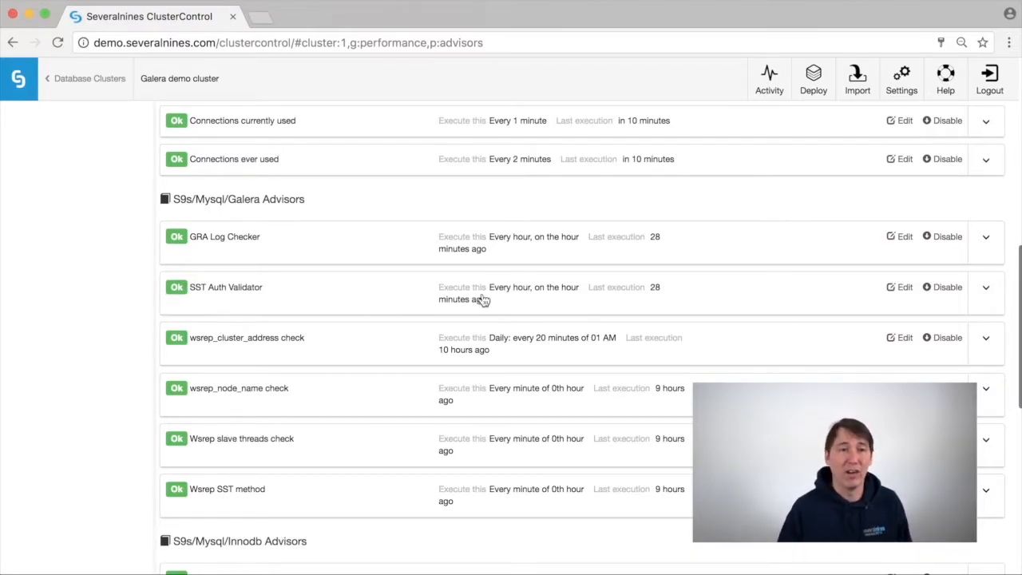
scroll(527, 283, "up", 10)
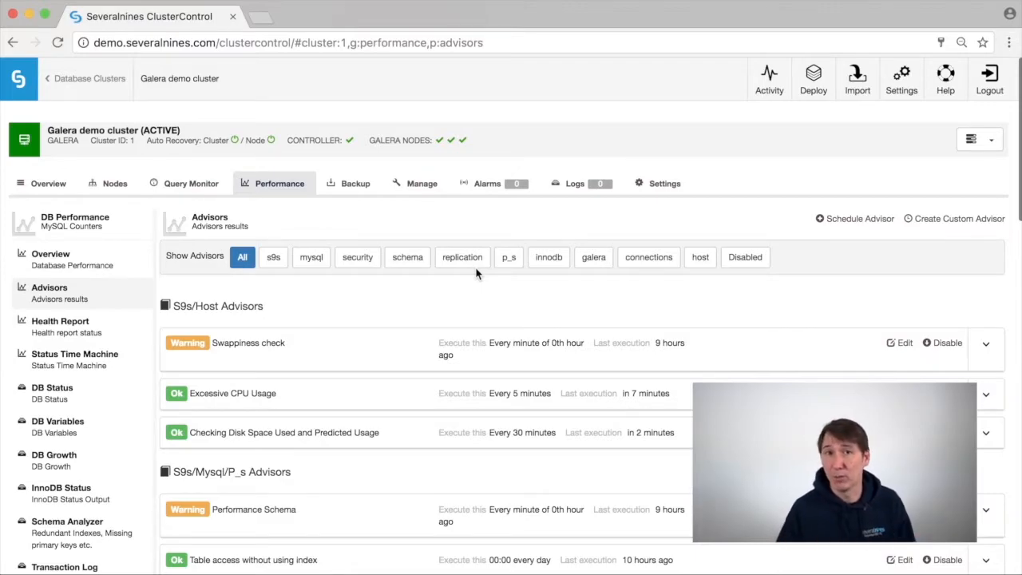
Configure a new backup using the xtrabackup (full) method with desyncing the node during backup enabled
left_click(356, 184)
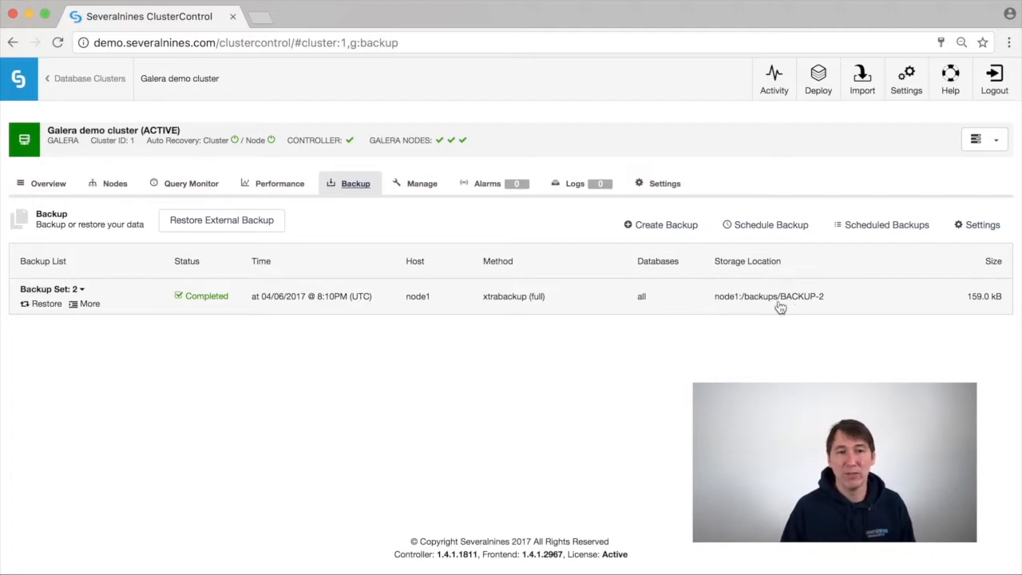
left_click(662, 227)
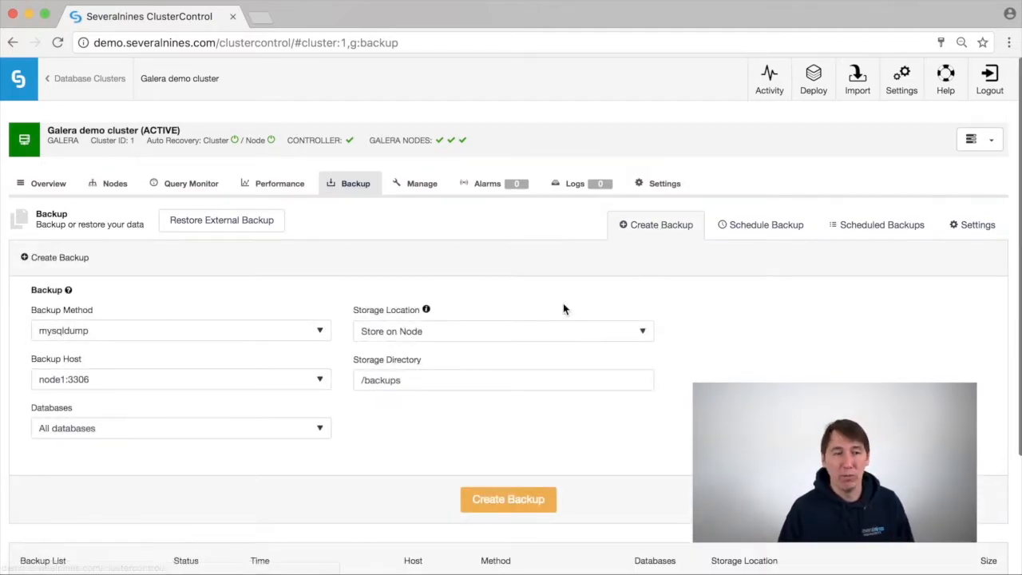
left_click(253, 332)
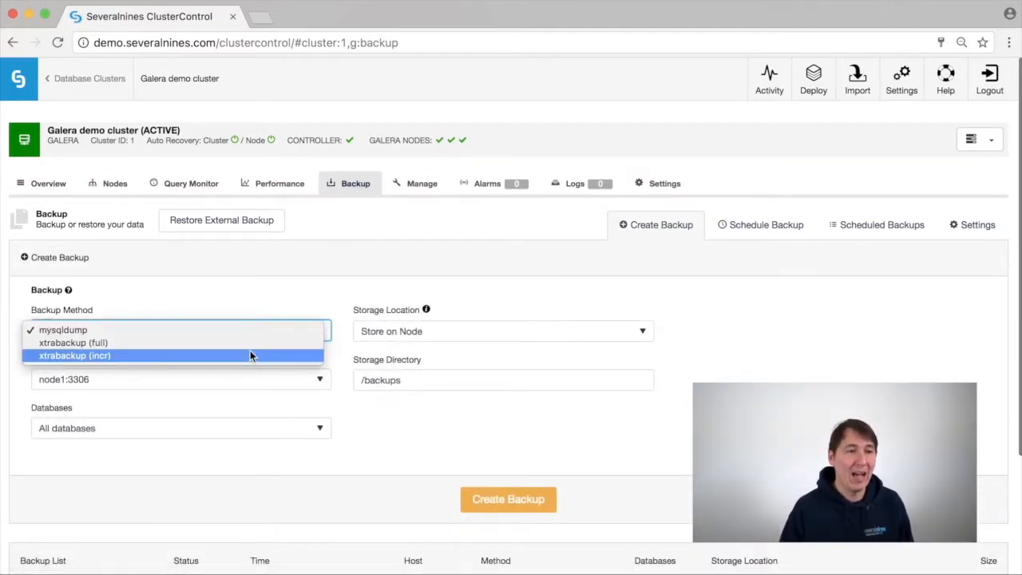
left_click(251, 342)
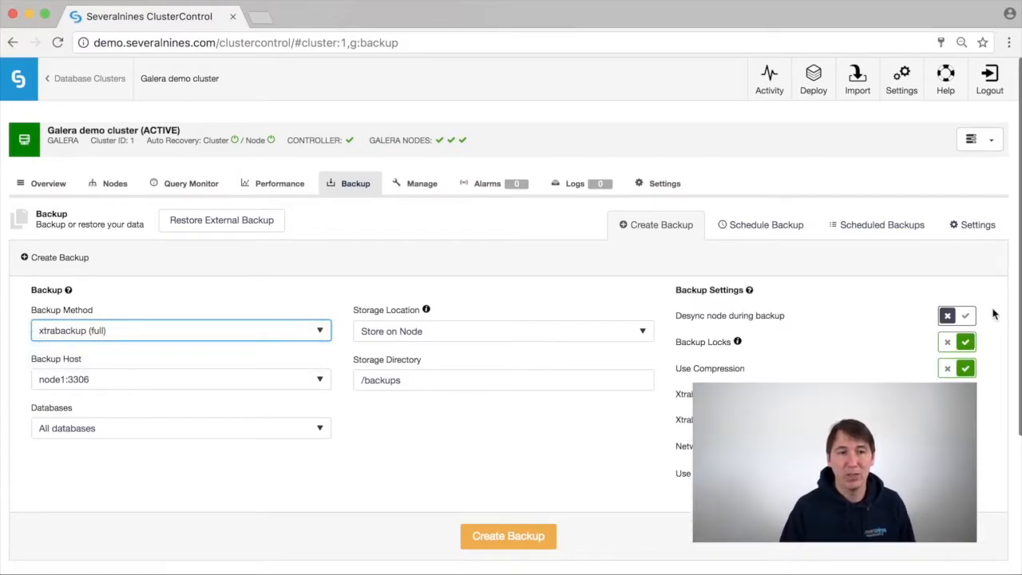
left_click(966, 316)
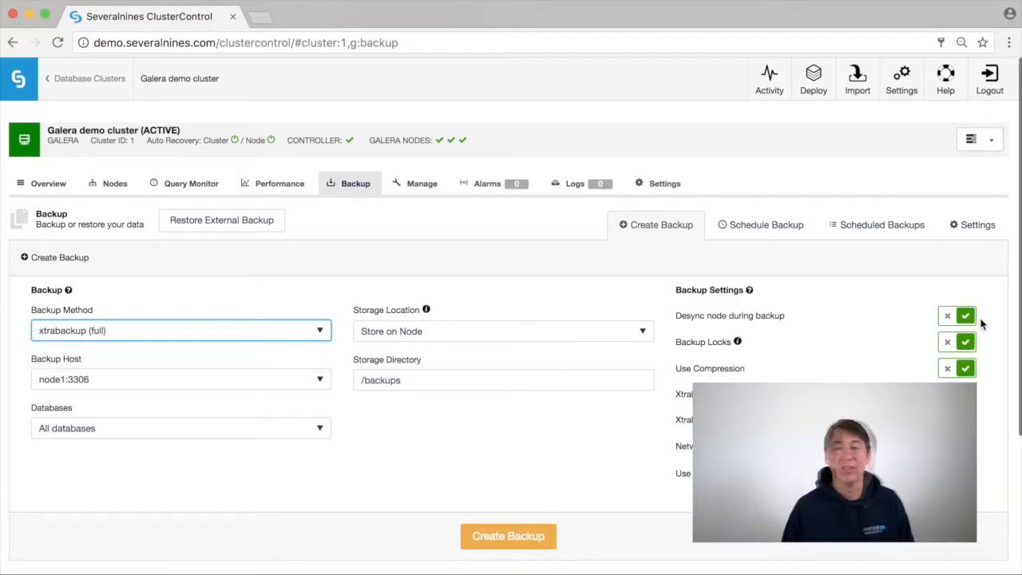
mouse_move(599, 201)
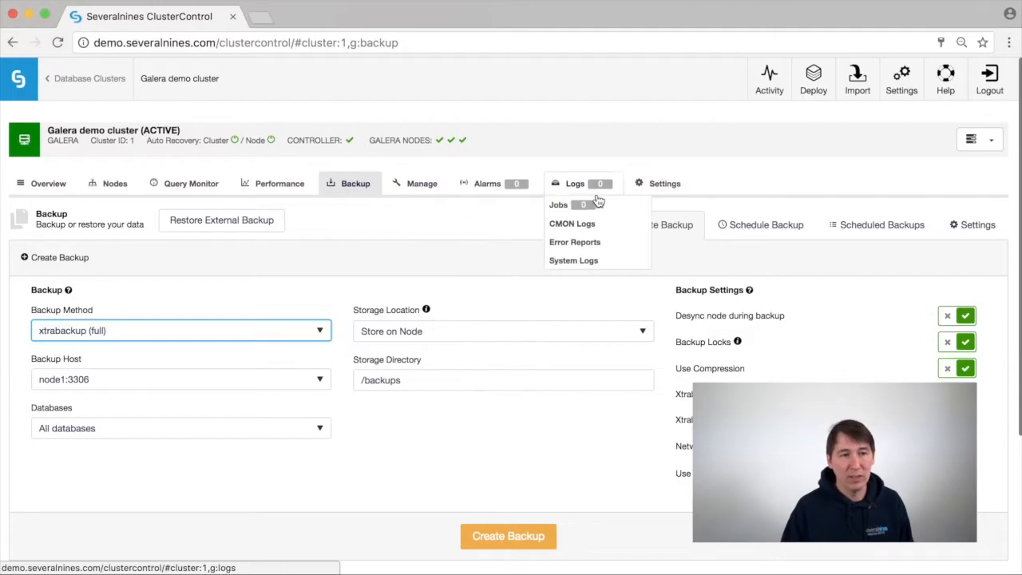
Open the cluster's system logs and examine node1's innobackup.backup.log and node2's innobackup.prepare.log
left_click(588, 261)
mouse_move(679, 199)
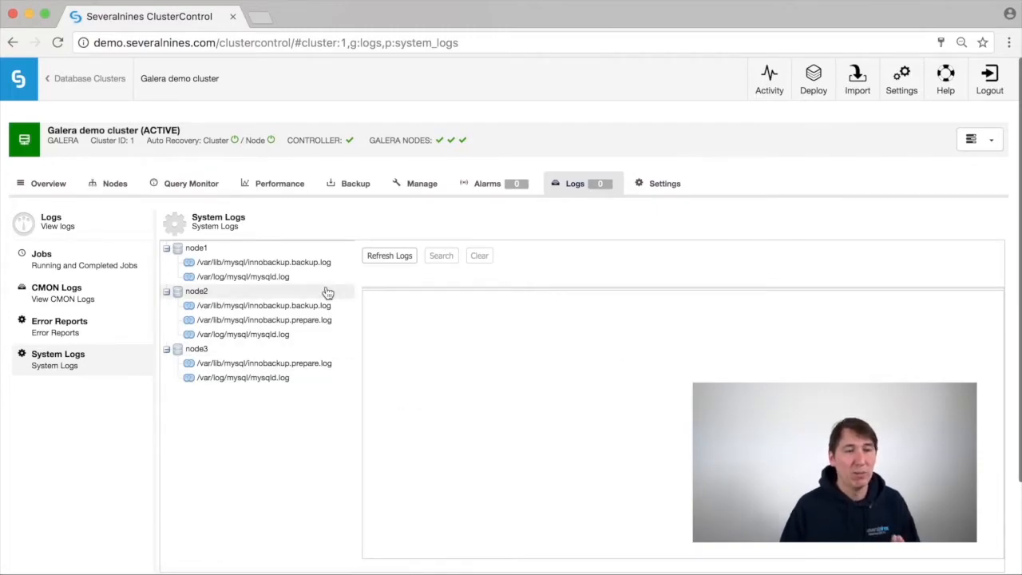
left_click(284, 265)
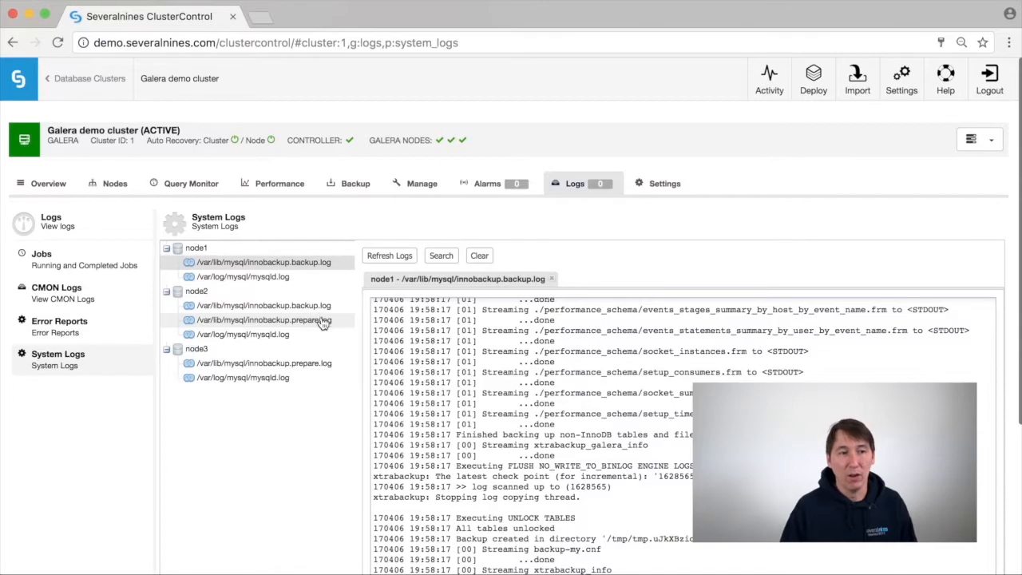
left_click(323, 320)
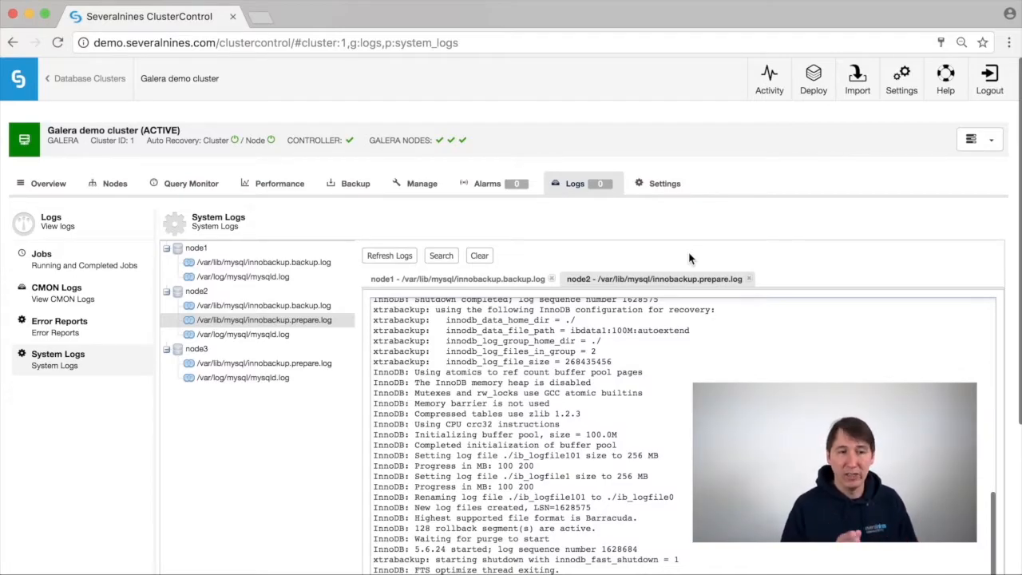
left_click(496, 280)
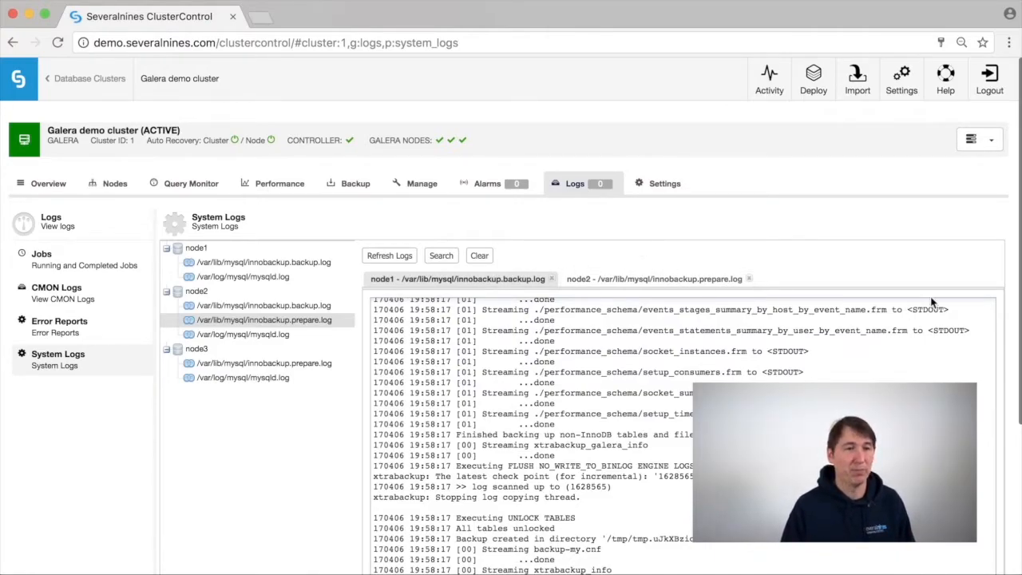
Review the cluster's Add Node options for creating a new DB node and close the form without adding one
left_click(992, 142)
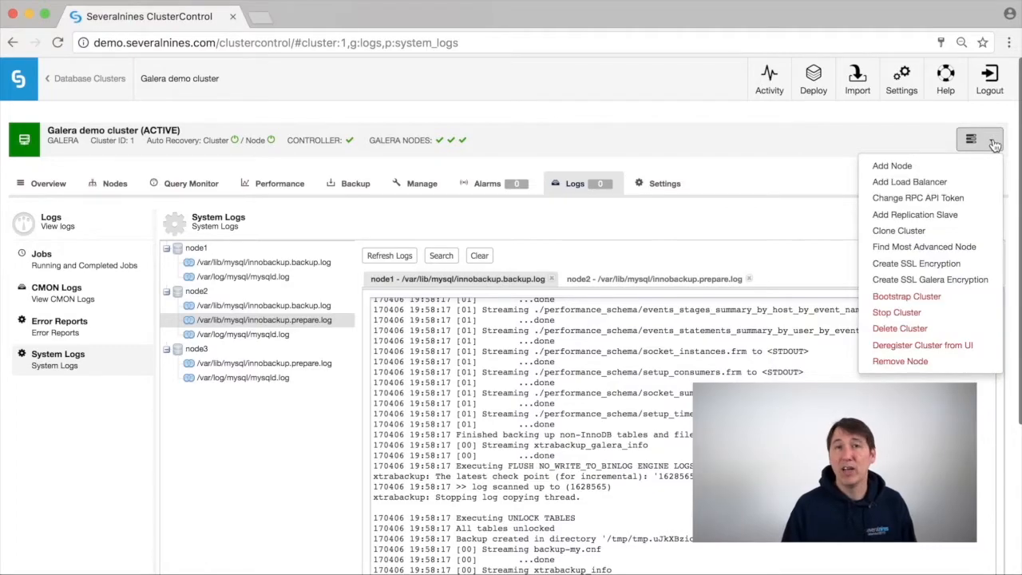
left_click(958, 166)
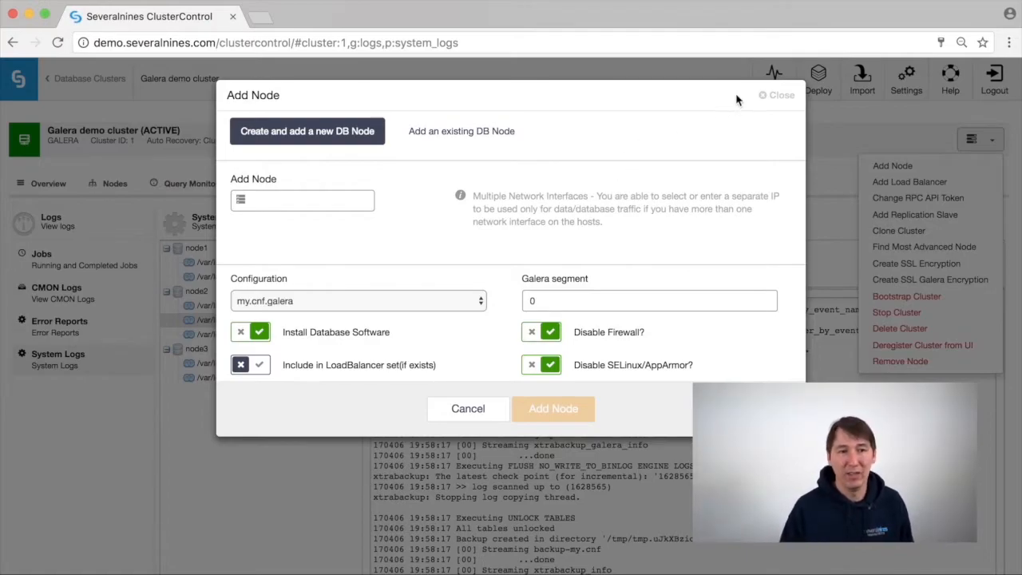
left_click(770, 95)
left_click(962, 87)
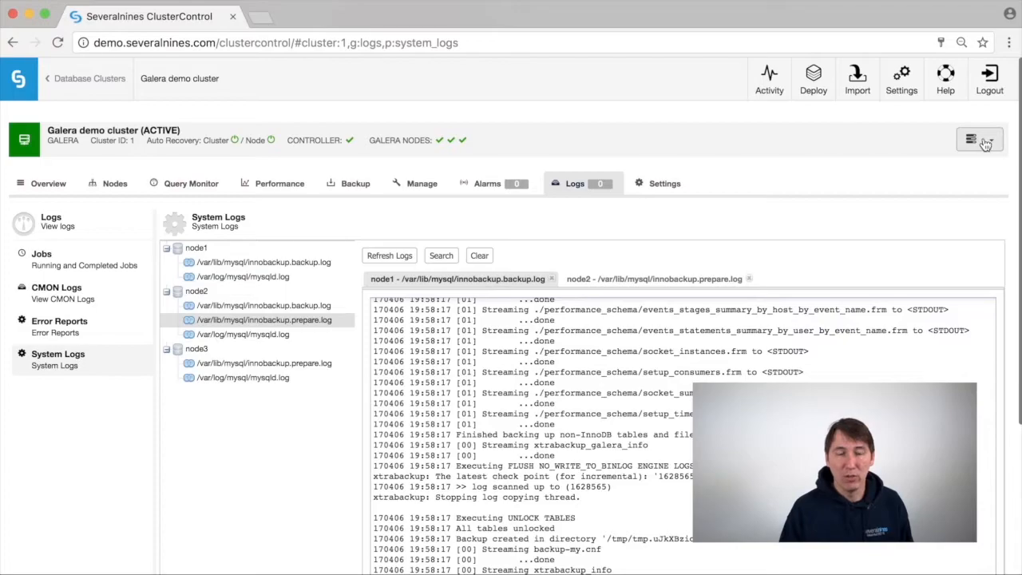
Set the Galera segment to 1 in a new Add Node form and close it without adding the node
left_click(980, 141)
left_click(971, 169)
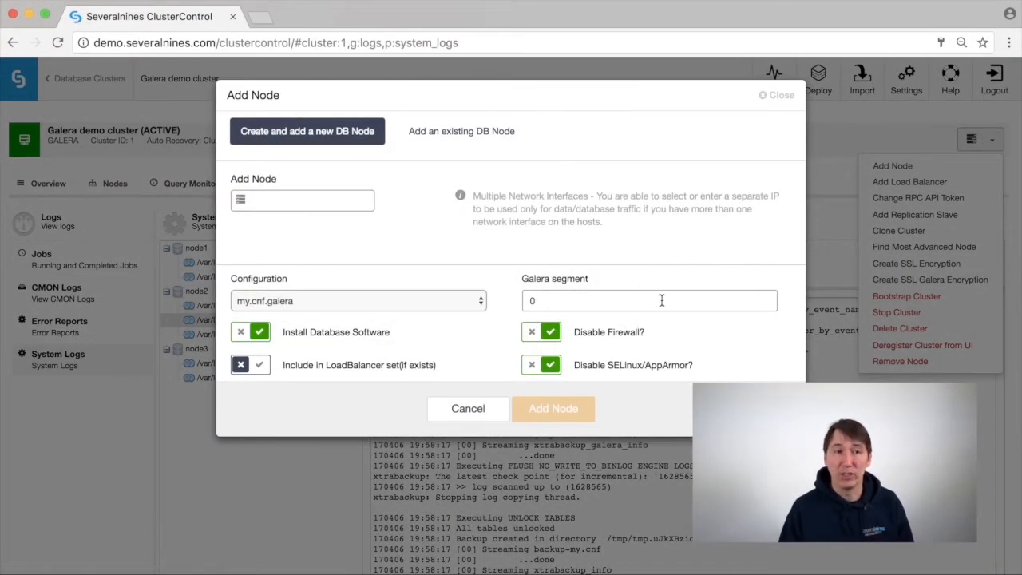
left_click(661, 300)
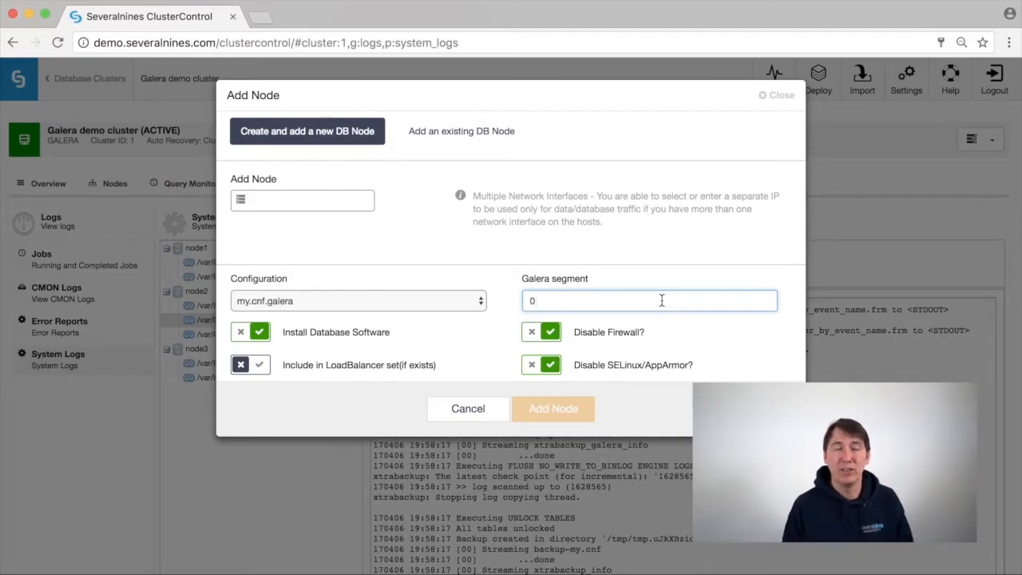
key("BackSpace")
type("1")
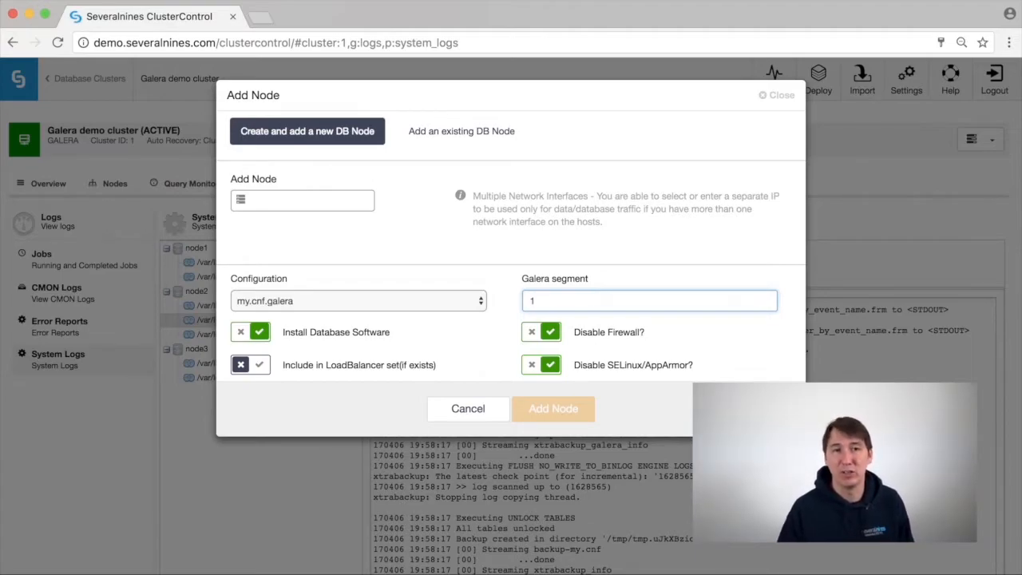
left_click(773, 99)
Review the cluster's New Replication Slave options and close the form without adding a slave
left_click(982, 142)
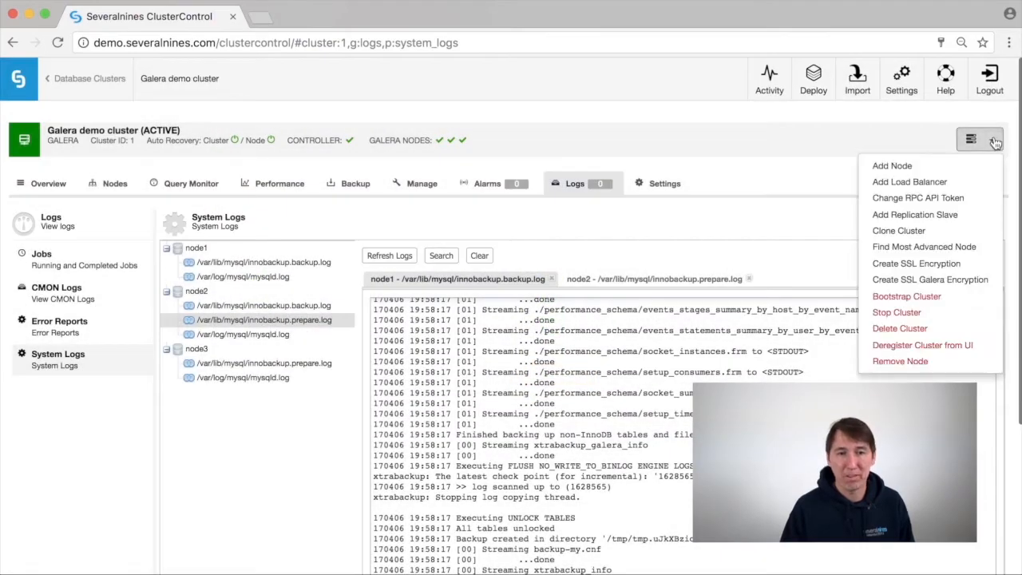
left_click(910, 214)
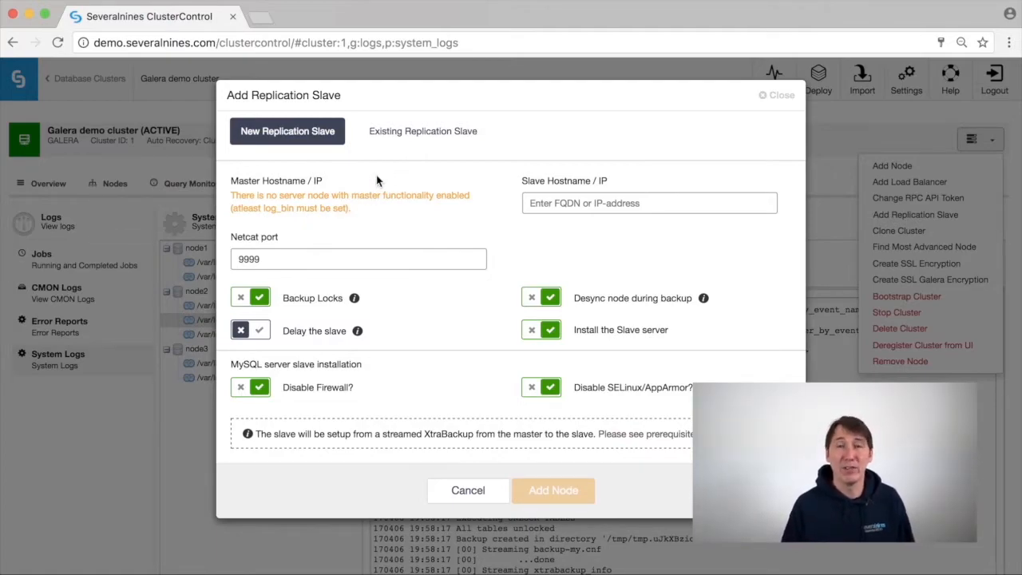
left_click(779, 97)
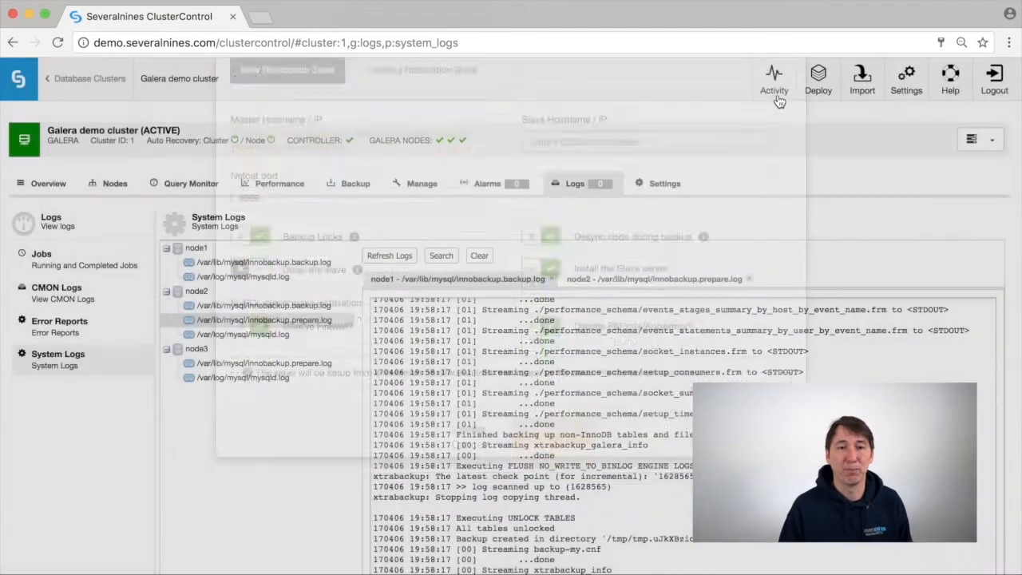
Review the Clone Cluster options for the Galera demo cluster and close them without creating a clone
left_click(979, 139)
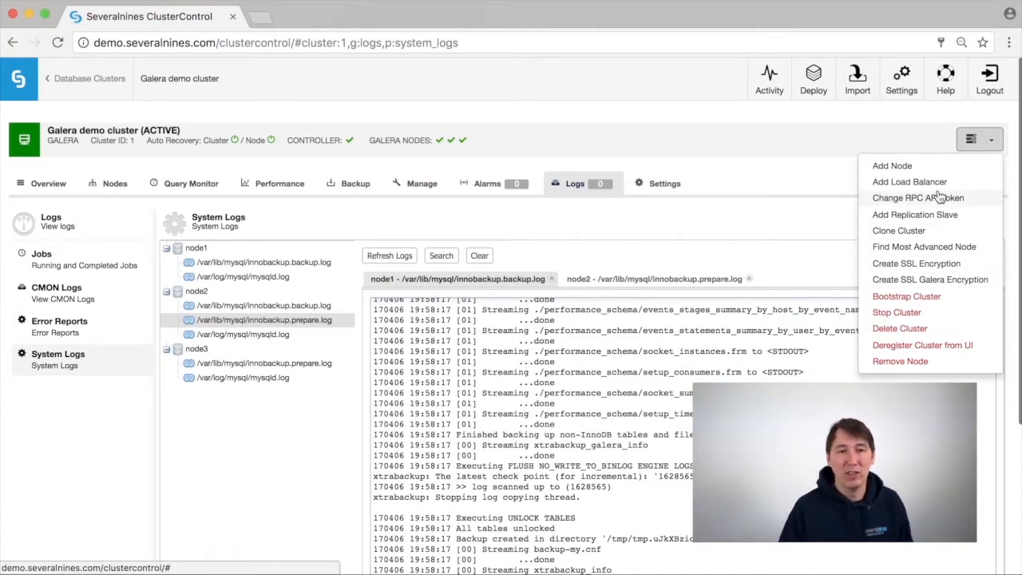
left_click(942, 232)
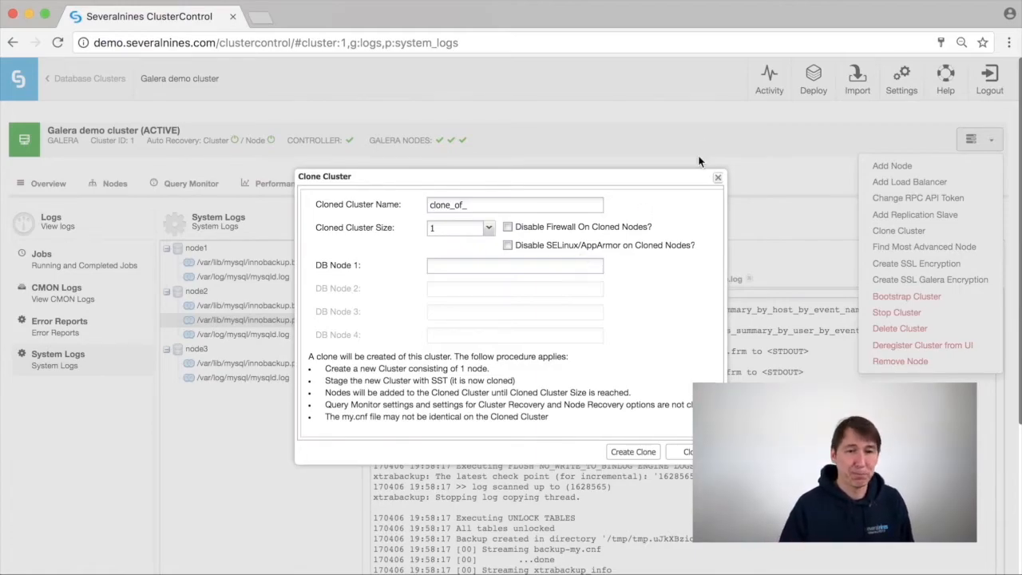
left_click(717, 177)
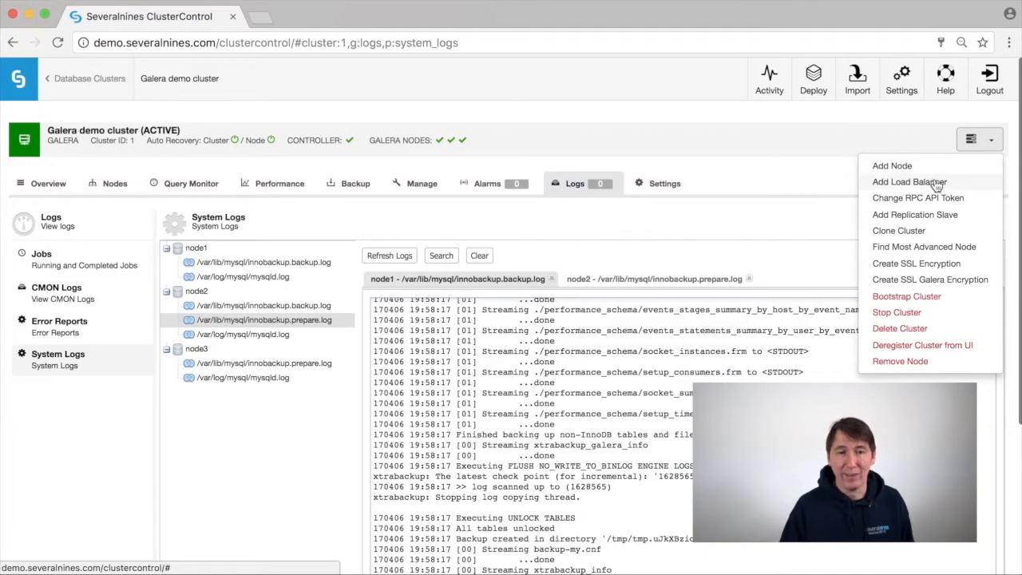
Review the load balancer installation options for HAProxy, ProxySQL, MaxScale and Garbd, and return to the database clusters list
left_click(934, 183)
left_click(658, 223)
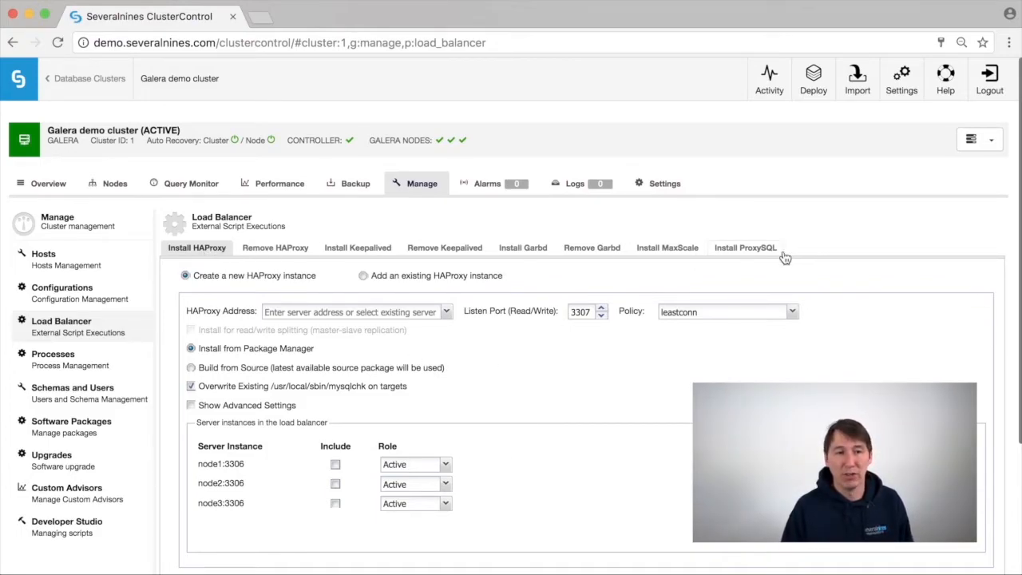
left_click(769, 250)
left_click(668, 248)
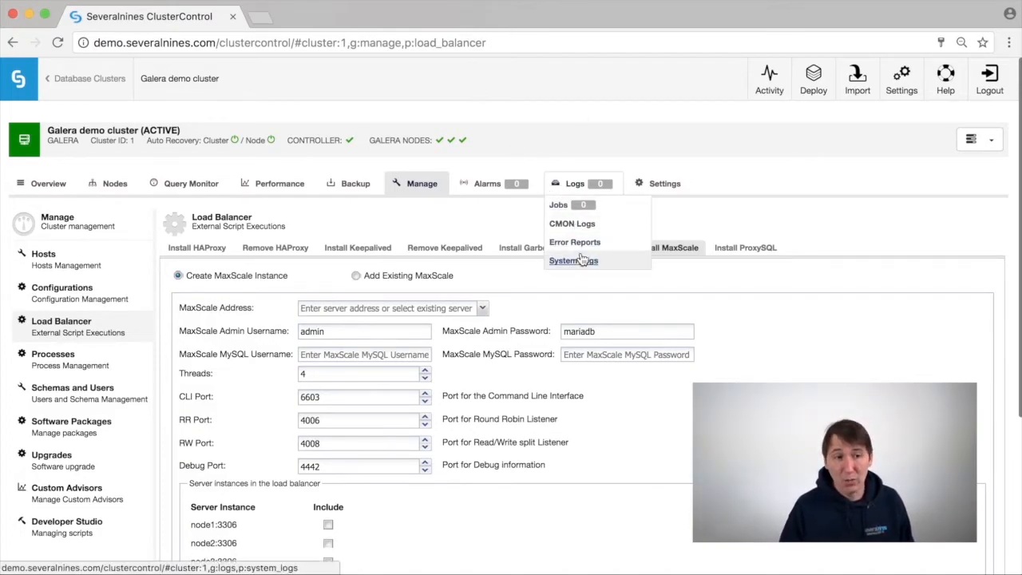
left_click(600, 251)
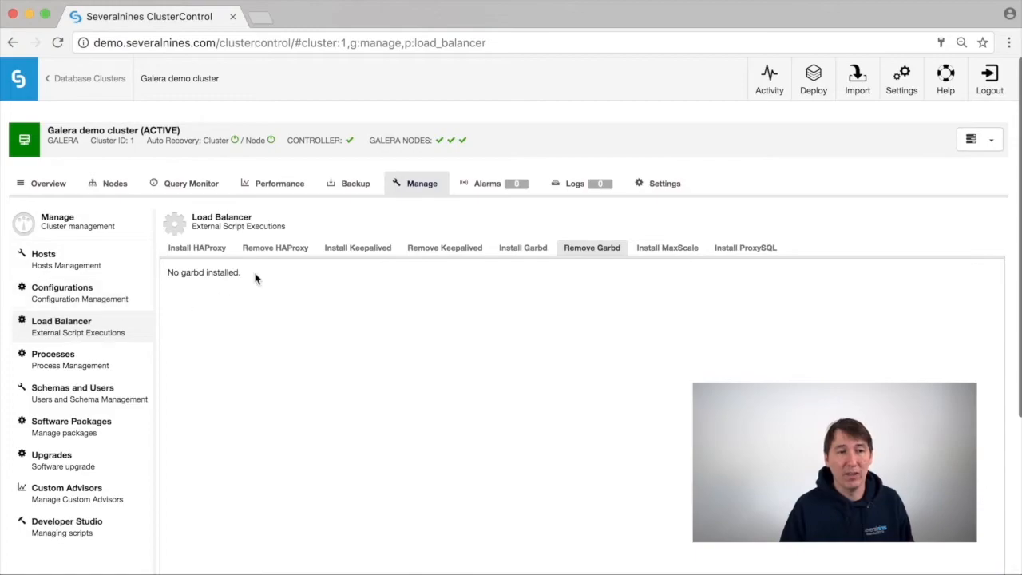
left_click(515, 249)
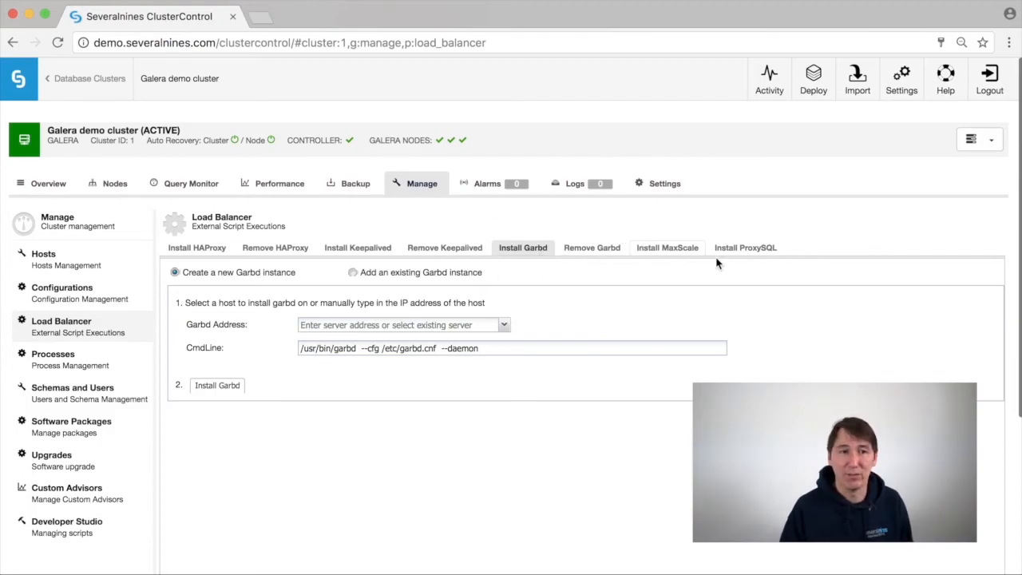
left_click(121, 80)
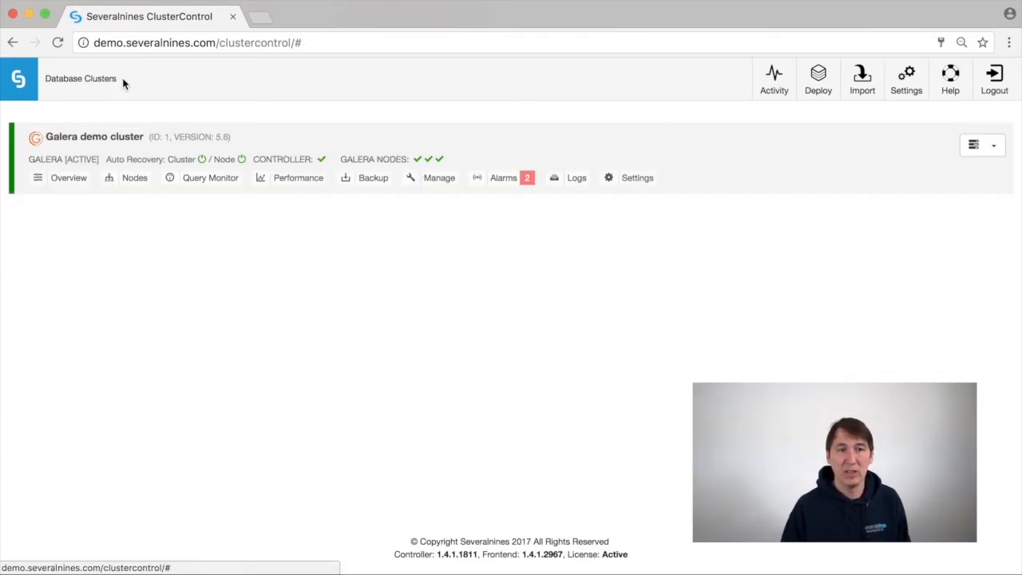